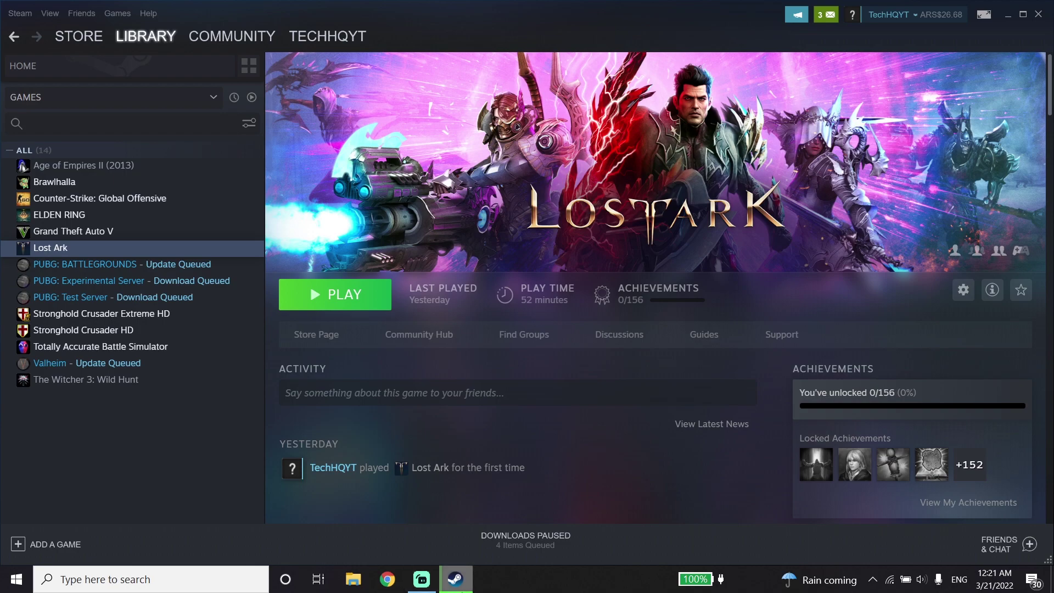
- Browse Lost Ark's local files from its game properties and open the Binaries\Win64 folder
{"action": "mouse_move", "coordinate": [155, 37]}
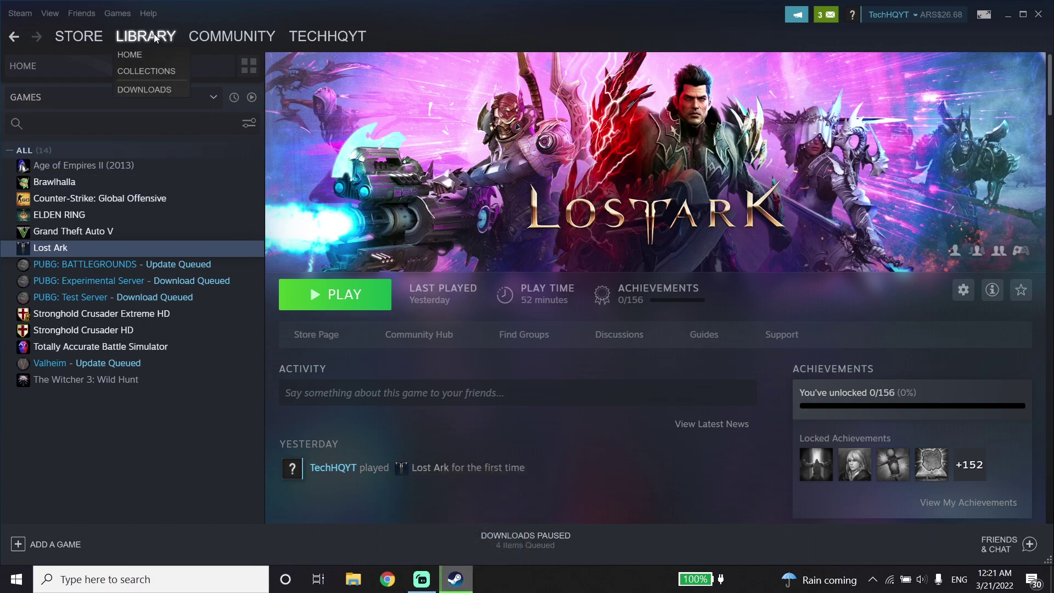
{"action": "right_click", "coordinate": [104, 249]}
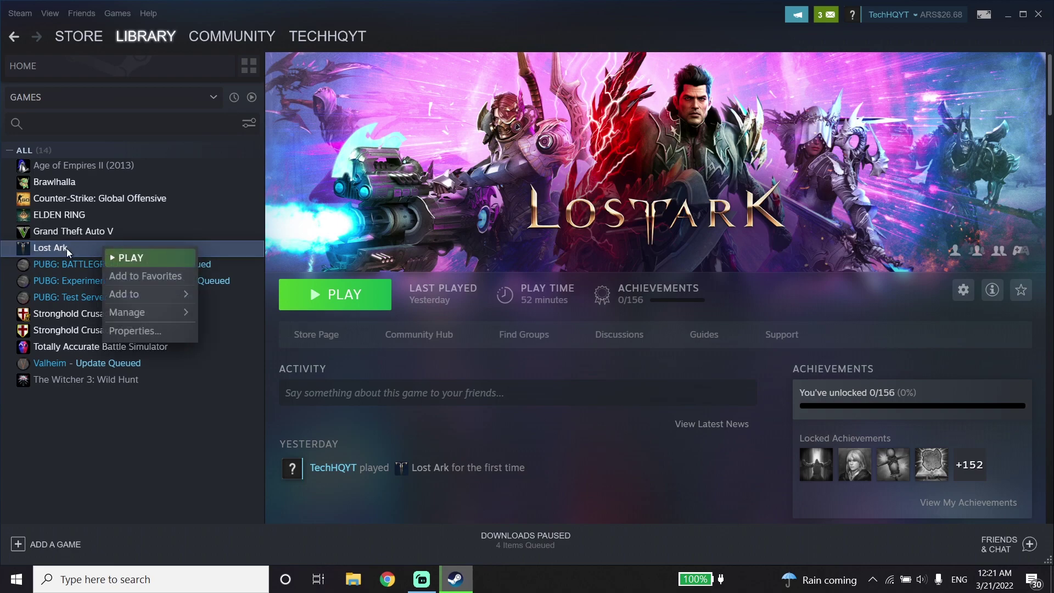
{"action": "left_click", "coordinate": [128, 332]}
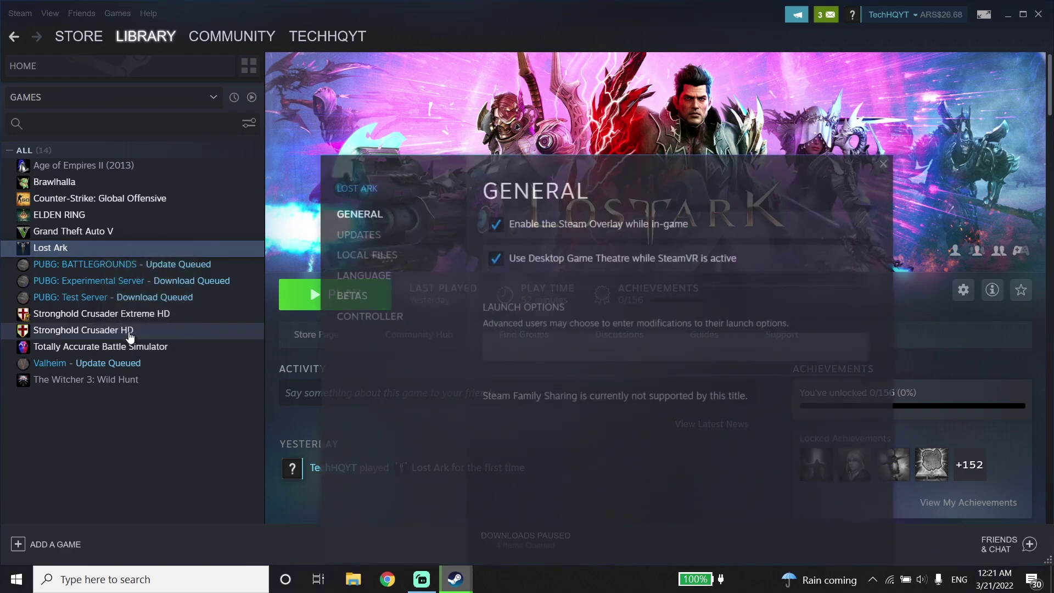
{"action": "left_click", "coordinate": [362, 256]}
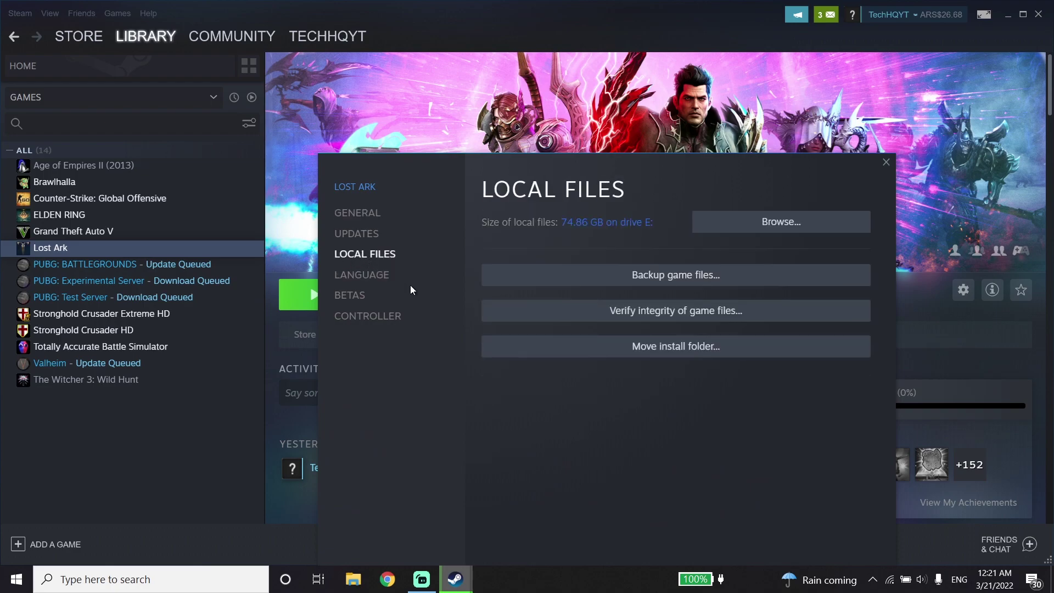
{"action": "left_click", "coordinate": [733, 228]}
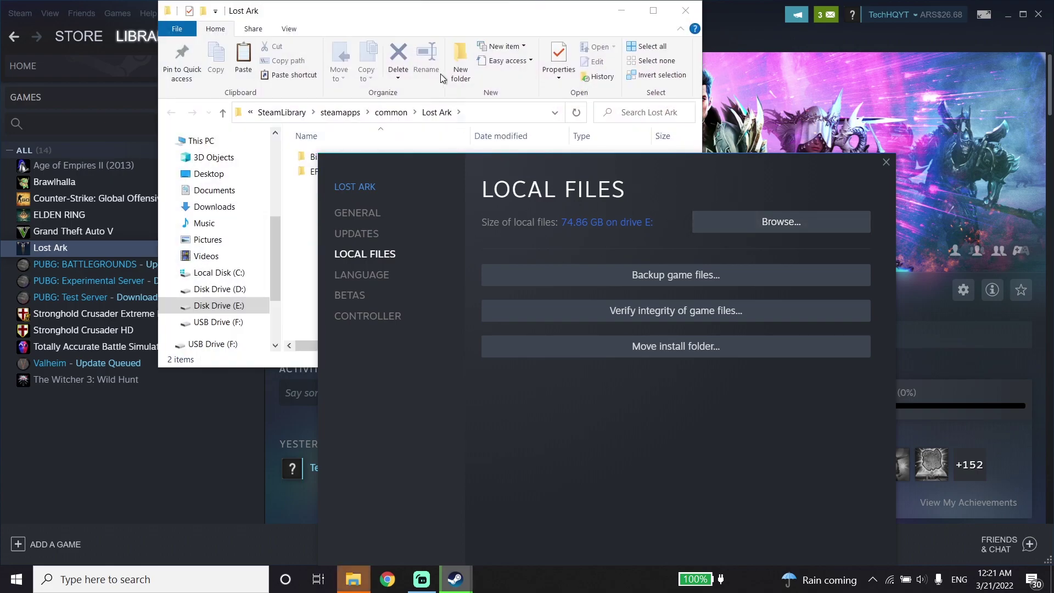
{"action": "double_click", "coordinate": [389, 159]}
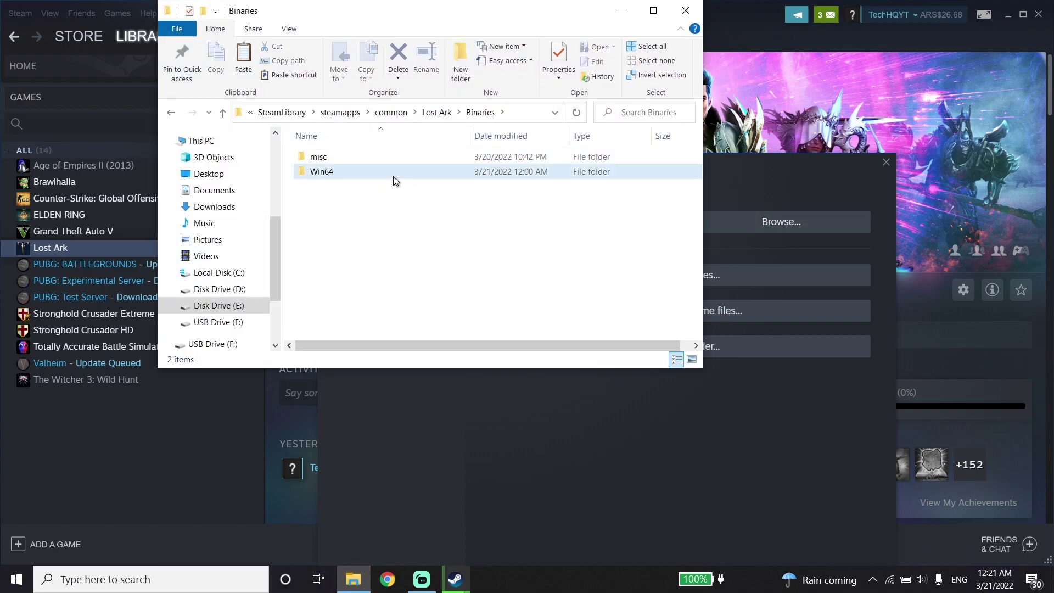
{"action": "double_click", "coordinate": [393, 174]}
{"action": "scroll", "coordinate": [383, 227], "scroll_direction": "down", "scroll_amount": 6}
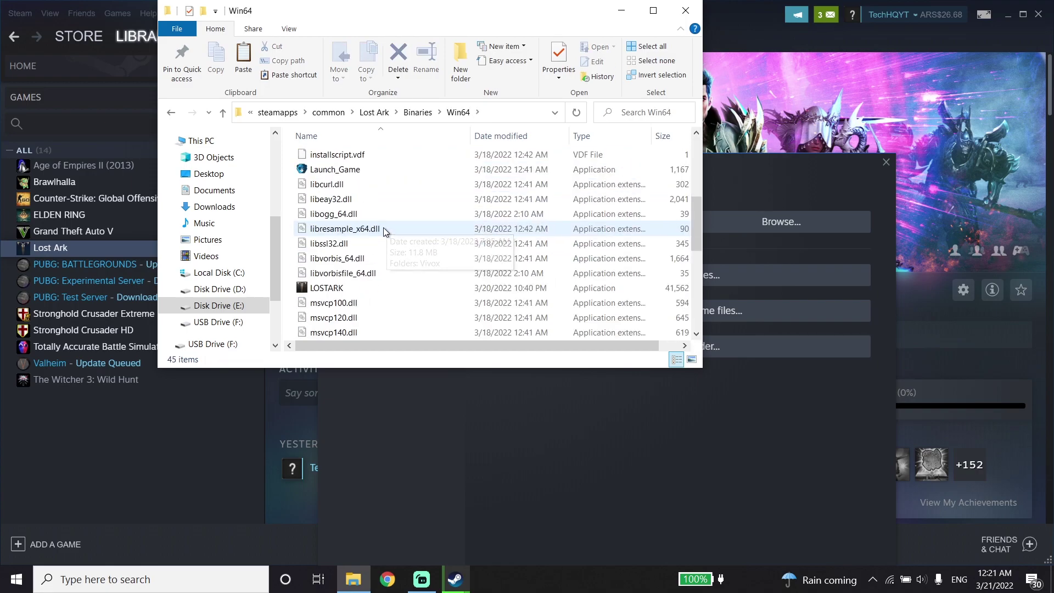
- Set the LOSTARK application to run as an administrator in its compatibility properties and apply the setting
{"action": "left_click", "coordinate": [362, 201]}
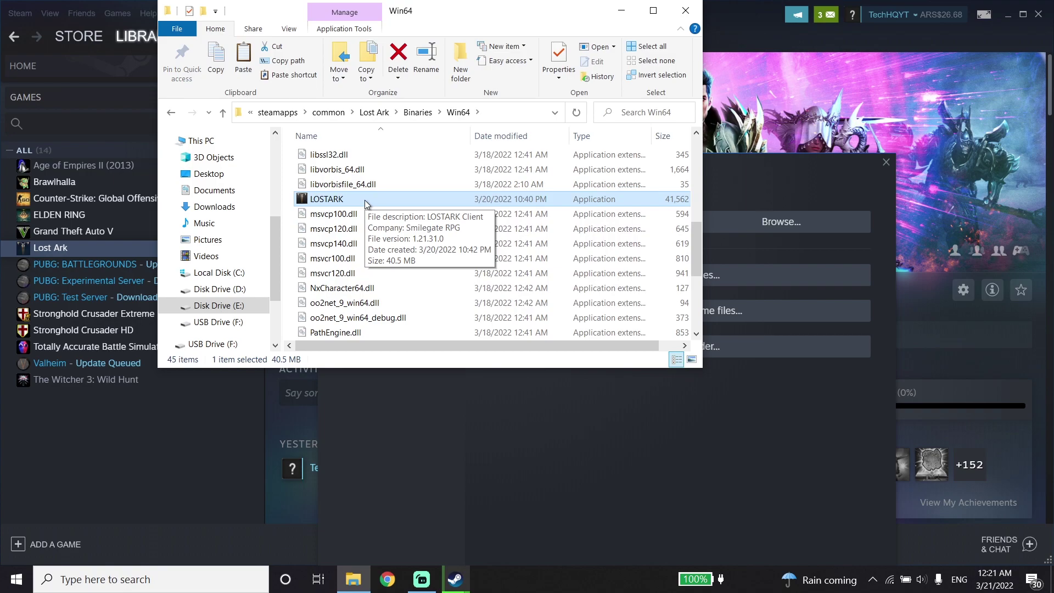
{"action": "right_click", "coordinate": [365, 200]}
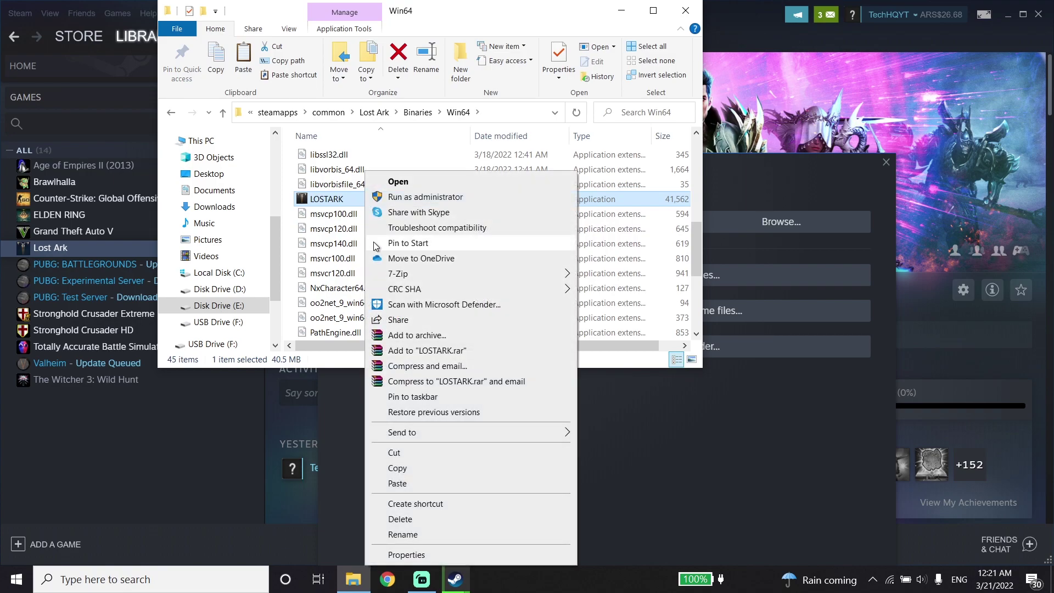
{"action": "left_click", "coordinate": [421, 556]}
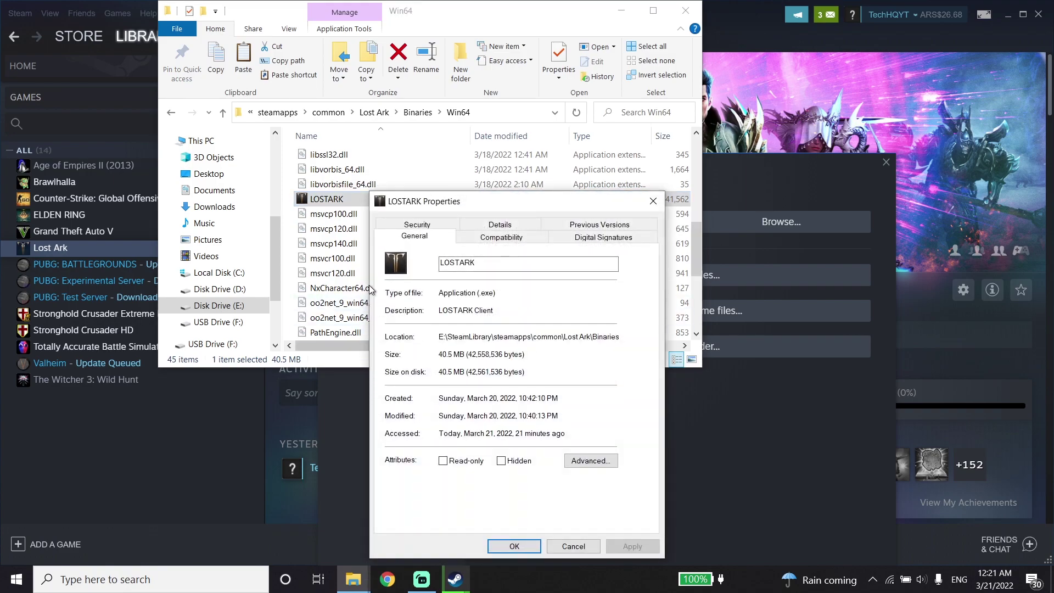
{"action": "left_click", "coordinate": [514, 239]}
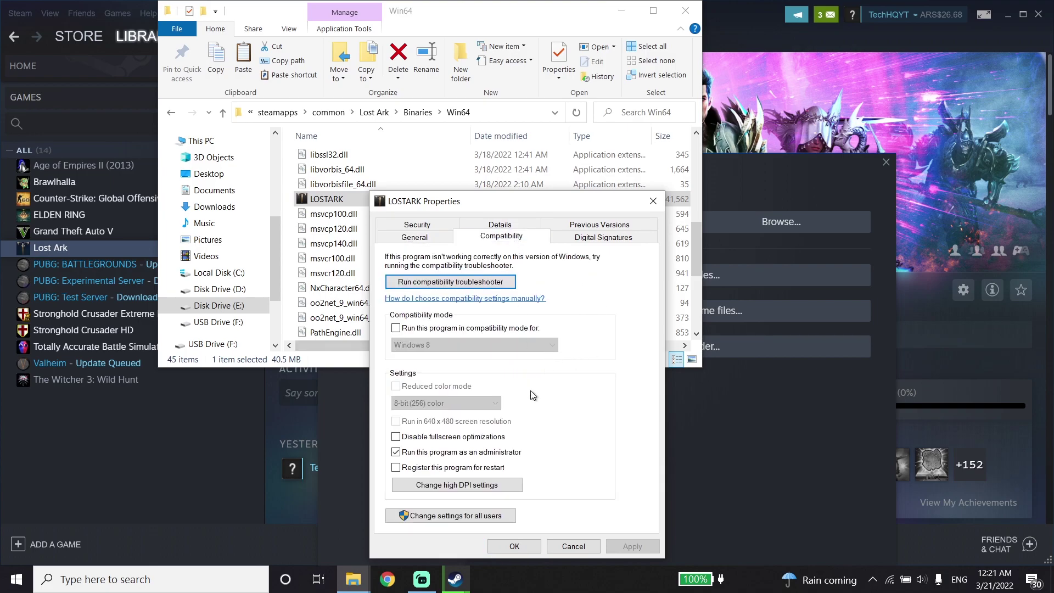
{"action": "left_click", "coordinate": [408, 456]}
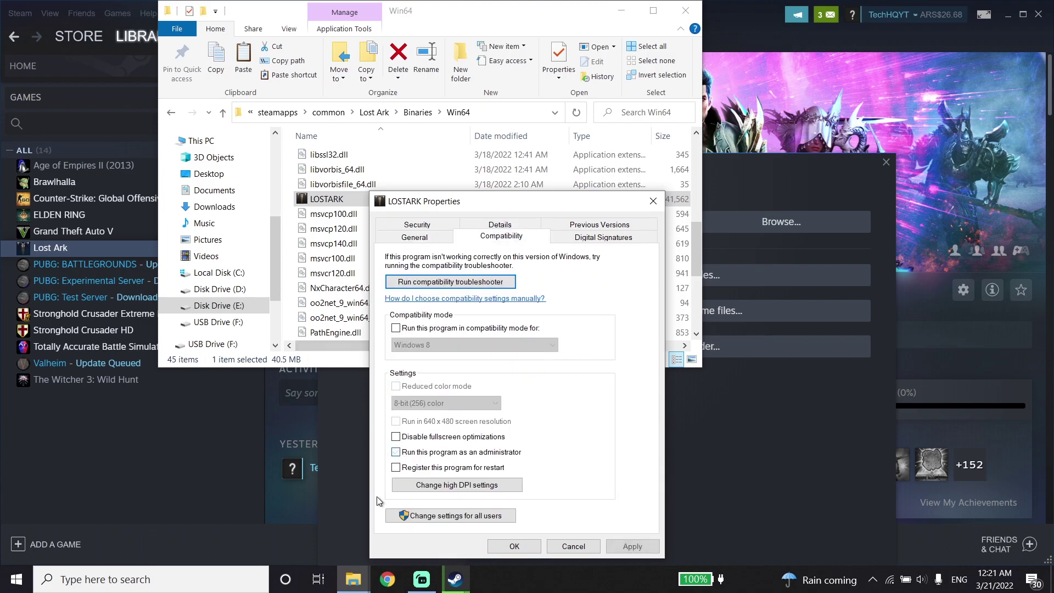
{"action": "left_click", "coordinate": [399, 455]}
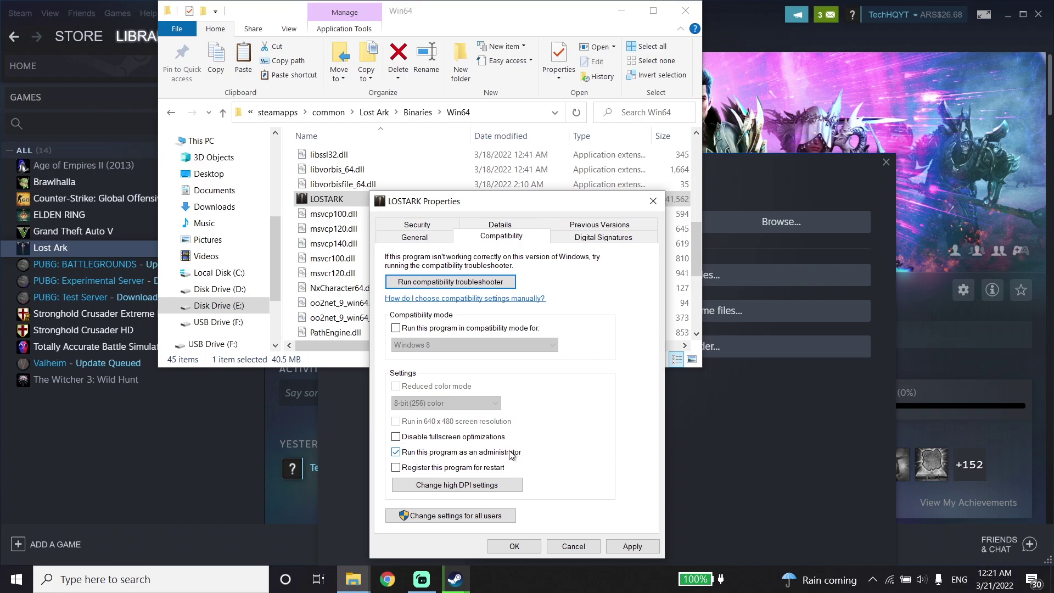
{"action": "left_click", "coordinate": [619, 549]}
{"action": "left_click", "coordinate": [520, 547]}
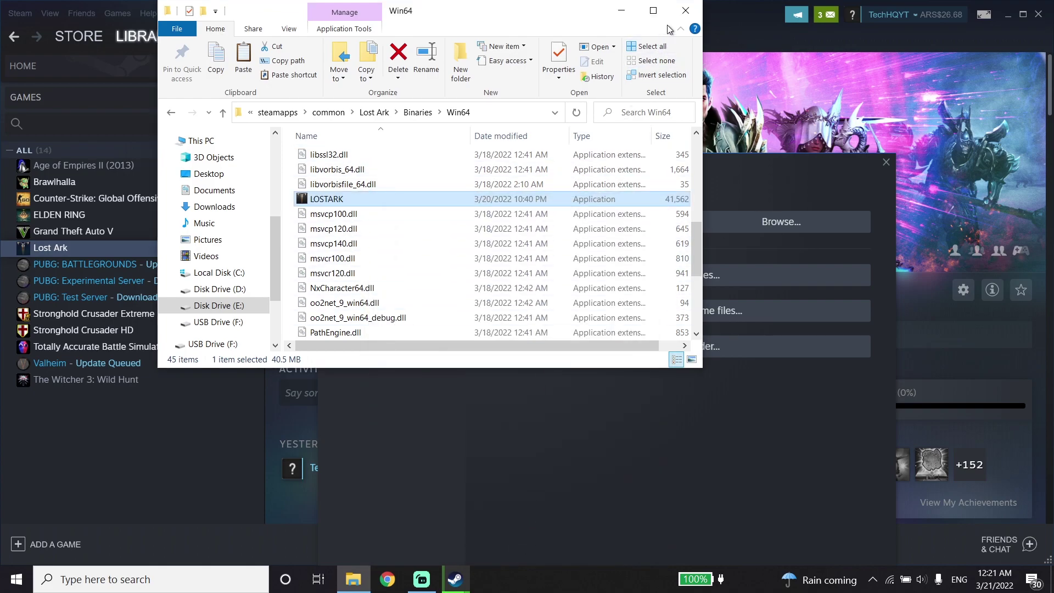
- Close the Win64 folder, the Lost Ark properties and the Steam window
{"action": "left_click", "coordinate": [686, 11]}
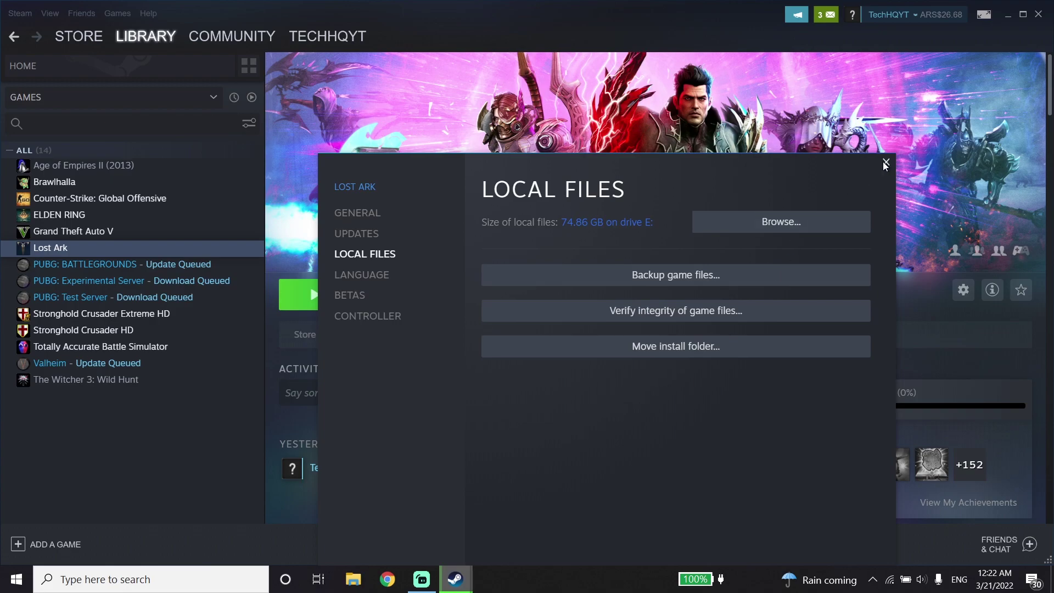
{"action": "left_click", "coordinate": [886, 164]}
{"action": "left_click", "coordinate": [1038, 15]}
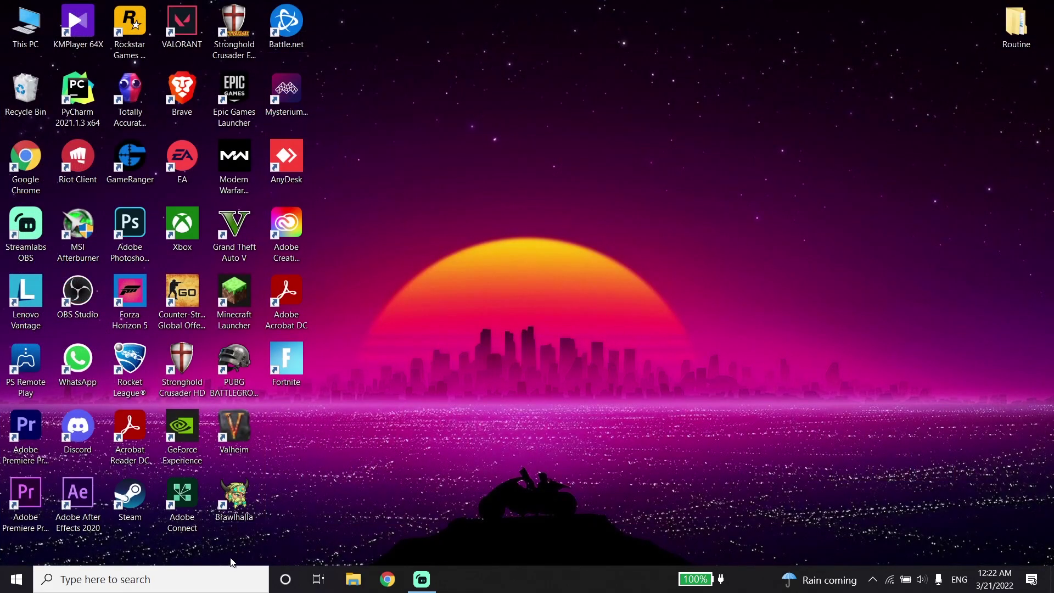
- Switch Game Mode on in the Windows gaming settings and close Settings
{"action": "left_click", "coordinate": [232, 579]}
{"action": "type", "text": "sett"}
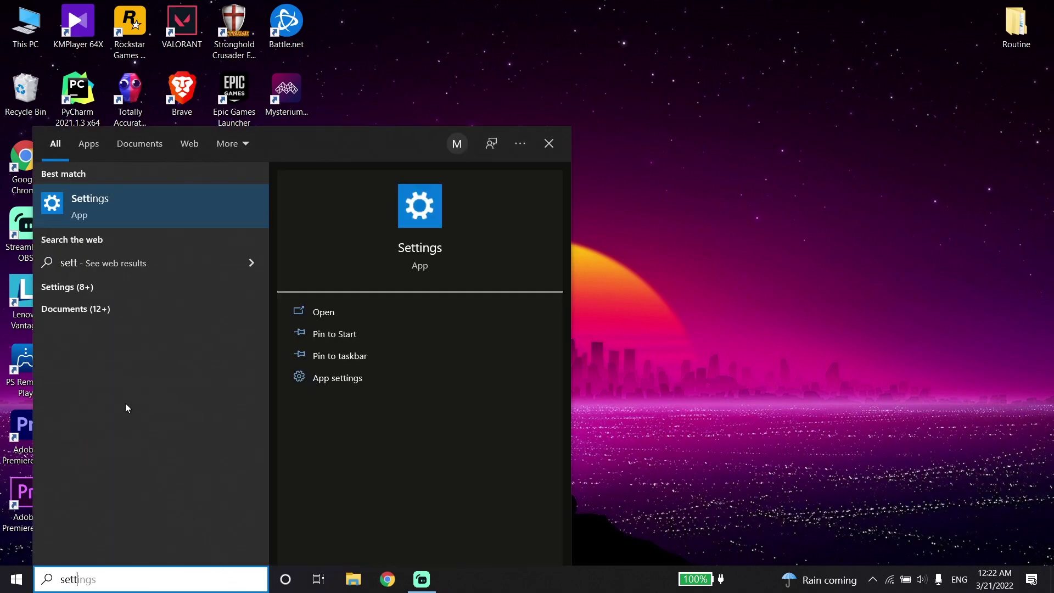
{"action": "left_click", "coordinate": [117, 209]}
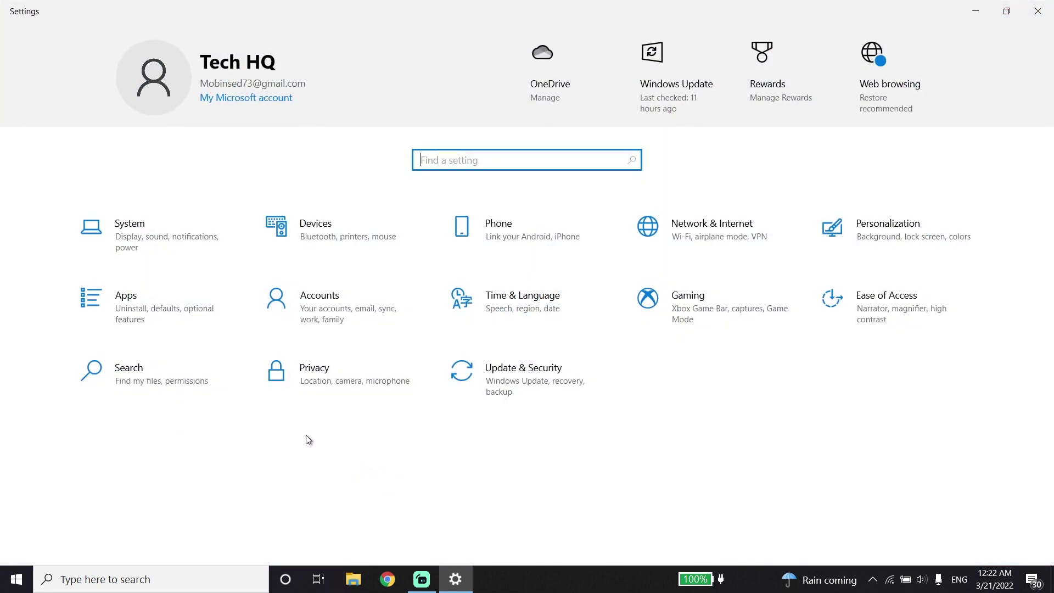
{"action": "left_click", "coordinate": [696, 319]}
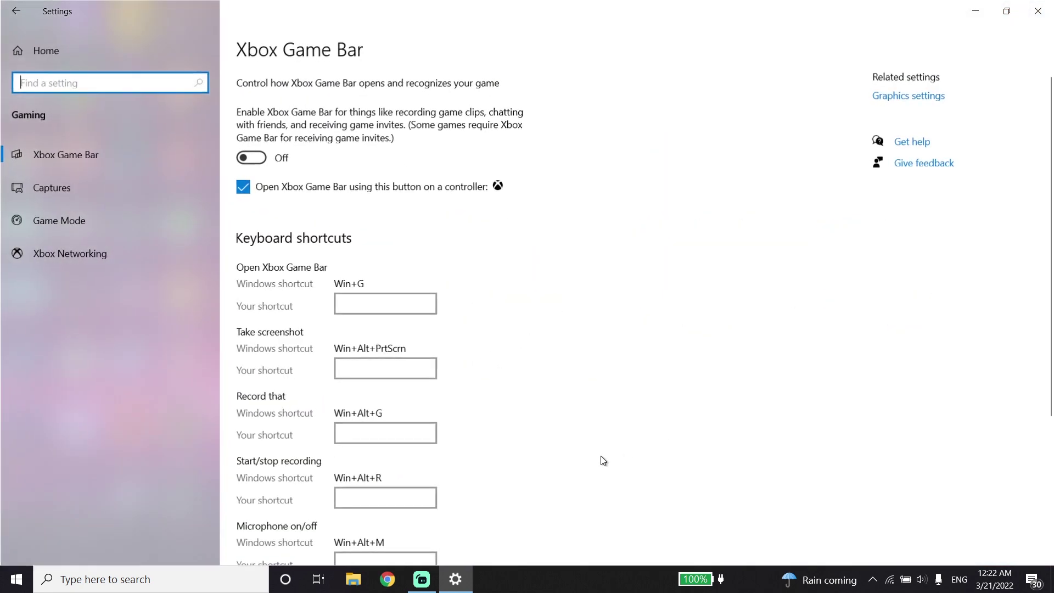
{"action": "left_click", "coordinate": [75, 230]}
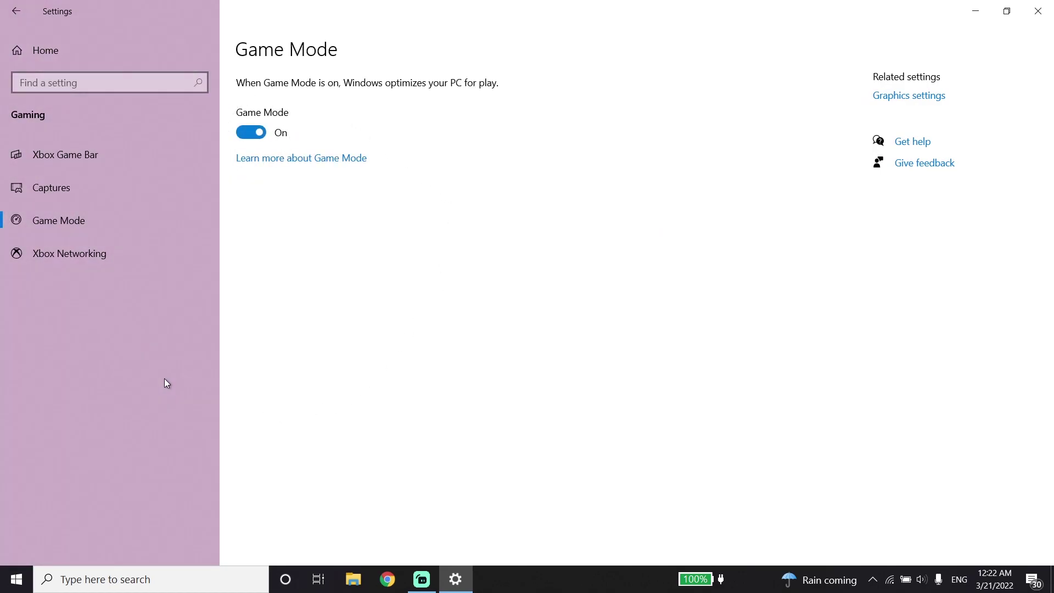
{"action": "left_click", "coordinate": [250, 133]}
{"action": "left_click", "coordinate": [250, 133]}
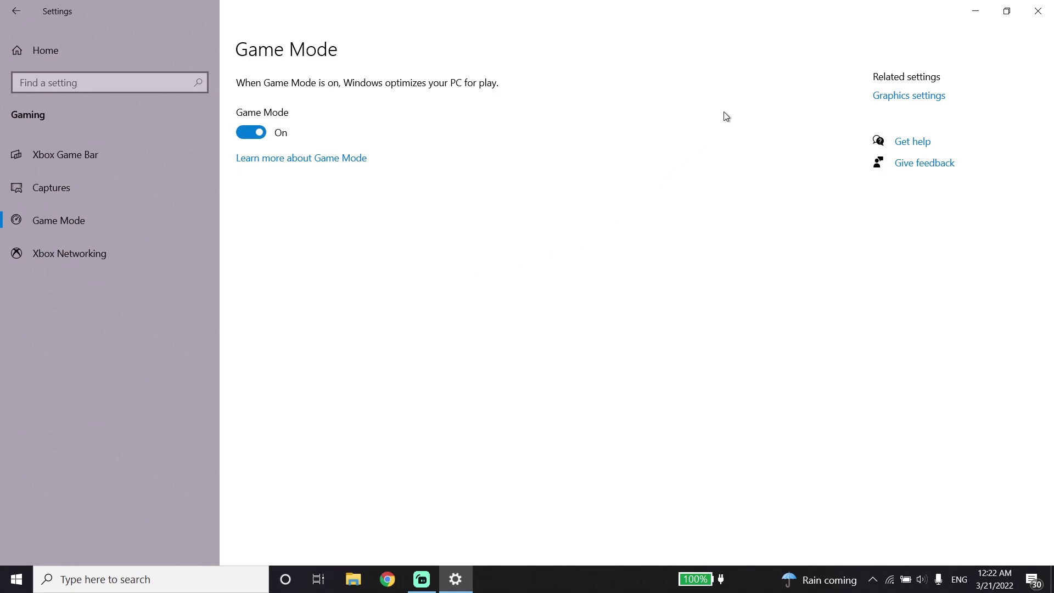
{"action": "left_click", "coordinate": [1038, 16]}
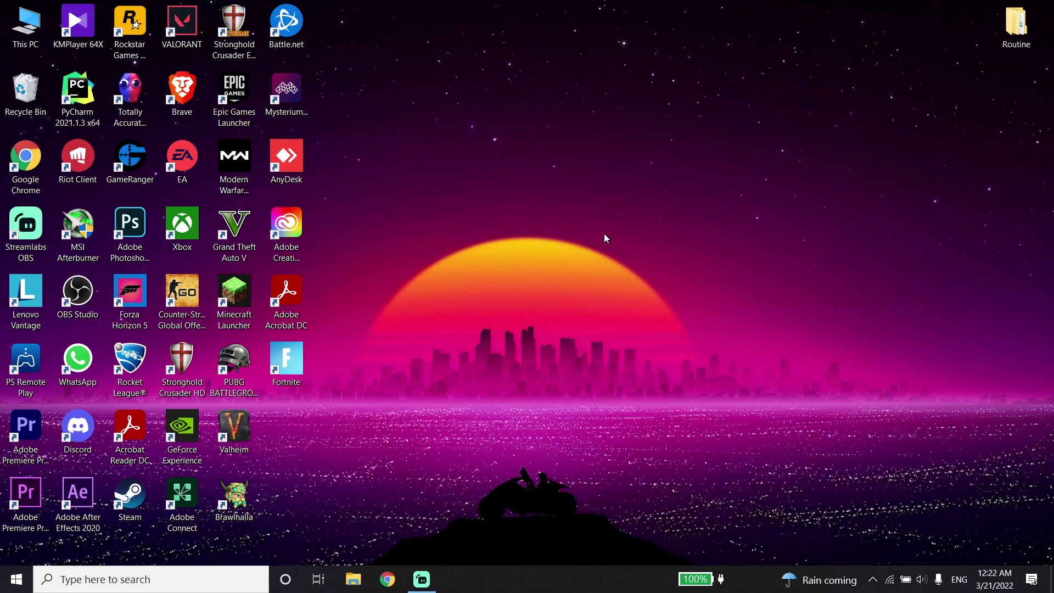
- Set the Windows visual effects to "Adjust for best performance" in the advanced system settings and return to the desktop
{"action": "right_click", "coordinate": [17, 25]}
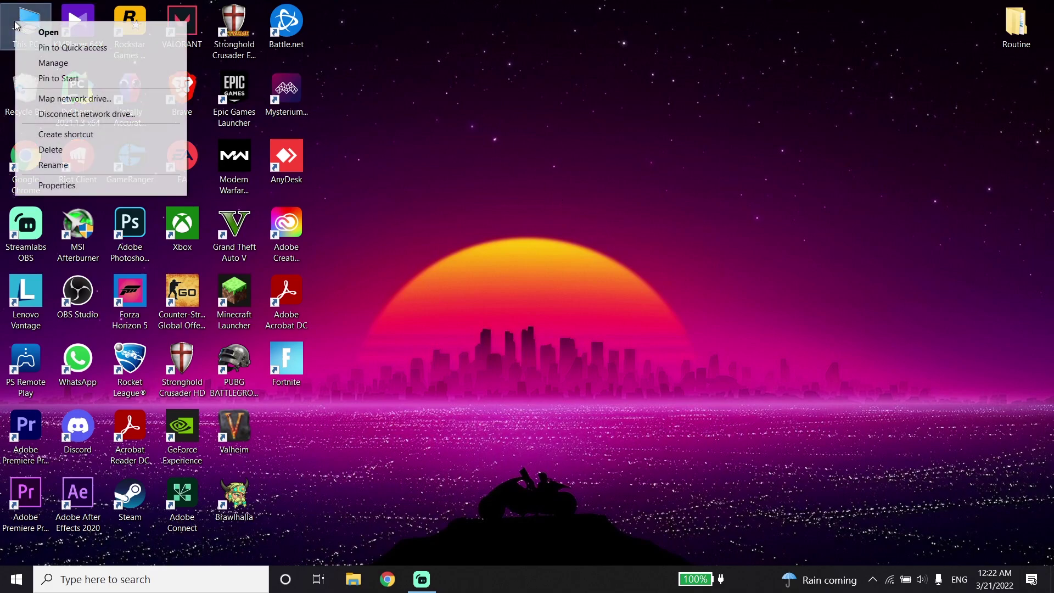
{"action": "left_click", "coordinate": [66, 191]}
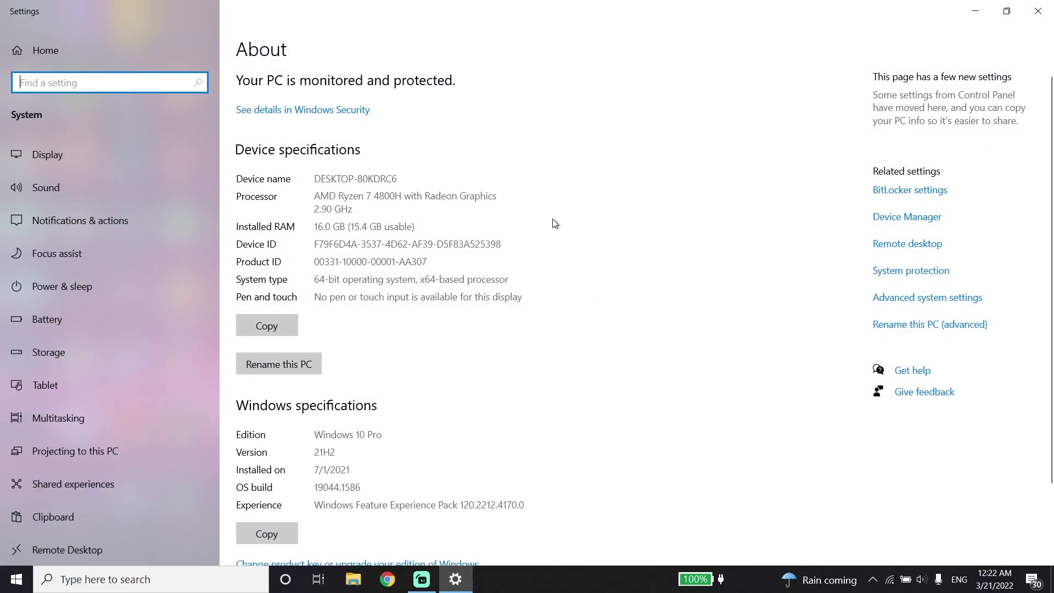
{"action": "left_click", "coordinate": [915, 301]}
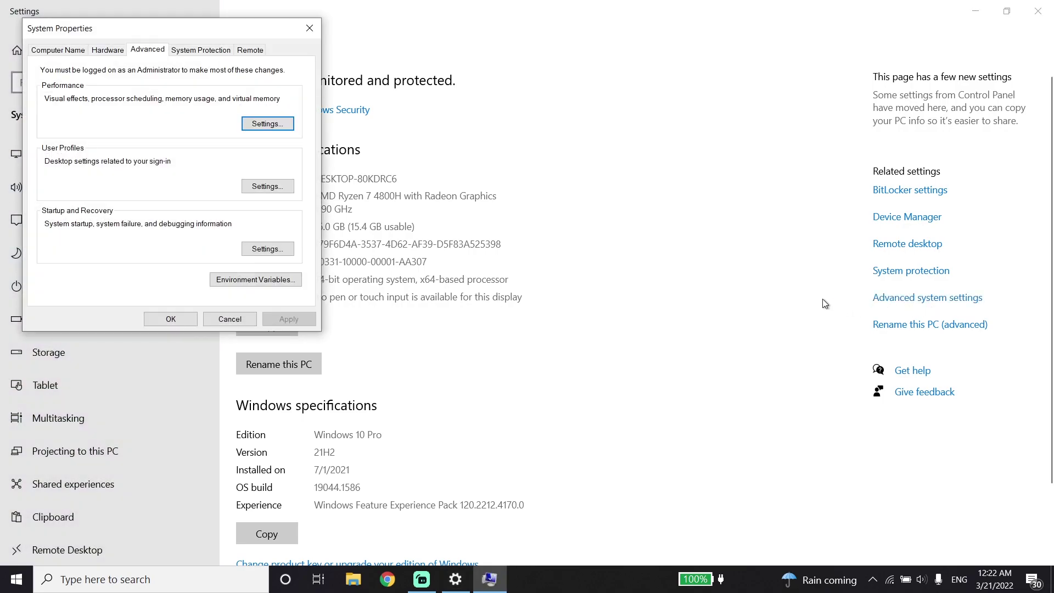
{"action": "left_click", "coordinate": [266, 124]}
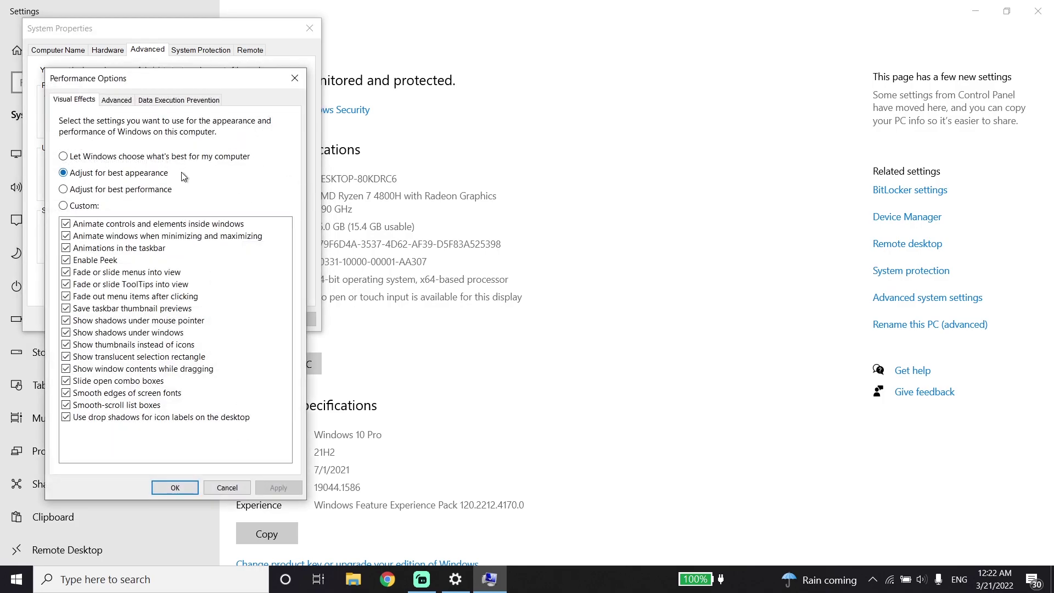
{"action": "left_click", "coordinate": [77, 190]}
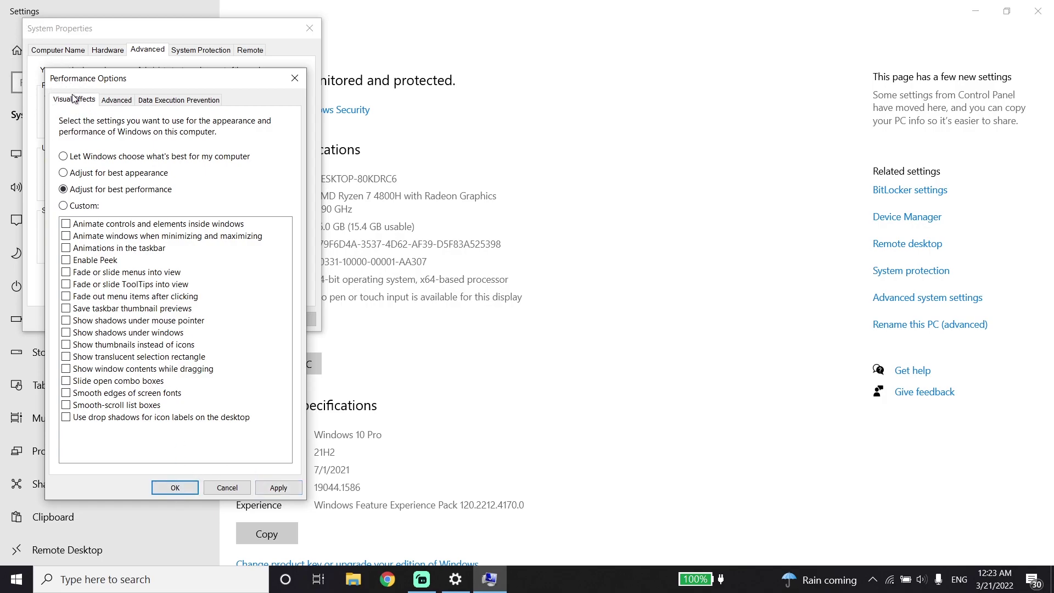
{"action": "left_click", "coordinate": [165, 489]}
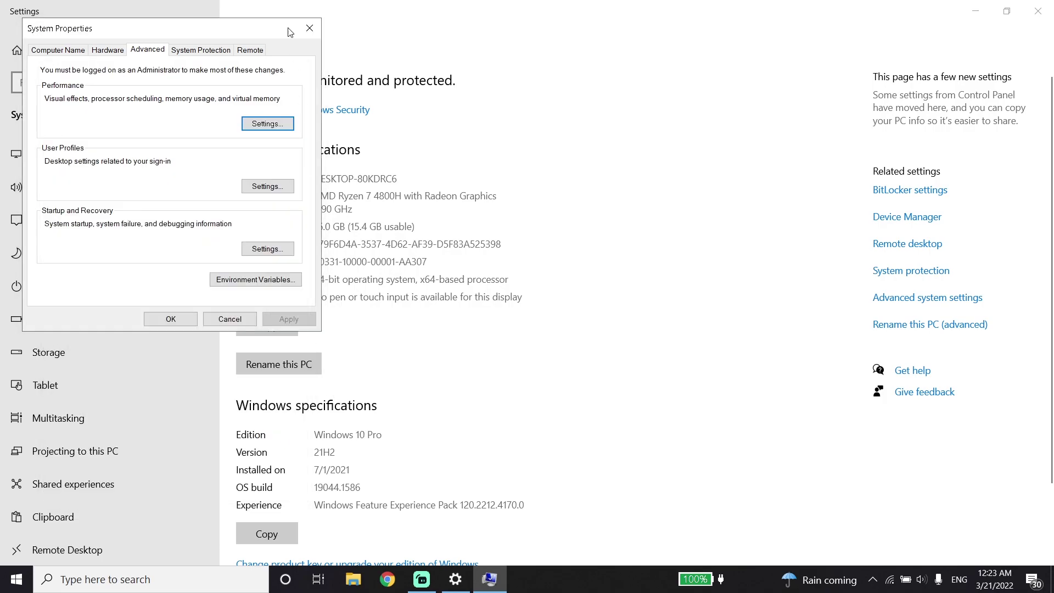
{"action": "left_click", "coordinate": [310, 28]}
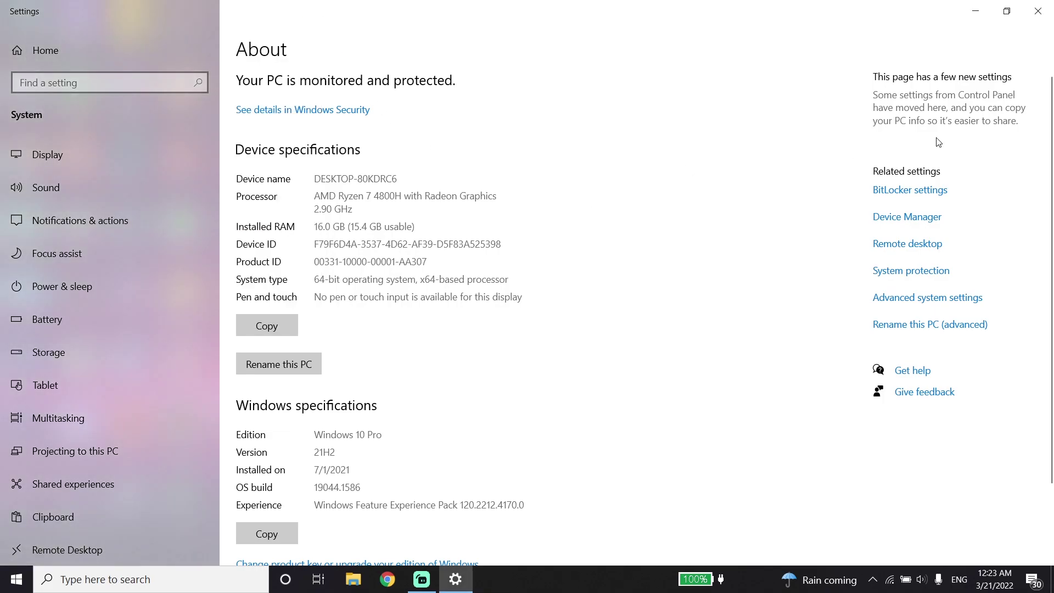
{"action": "left_click", "coordinate": [1038, 11]}
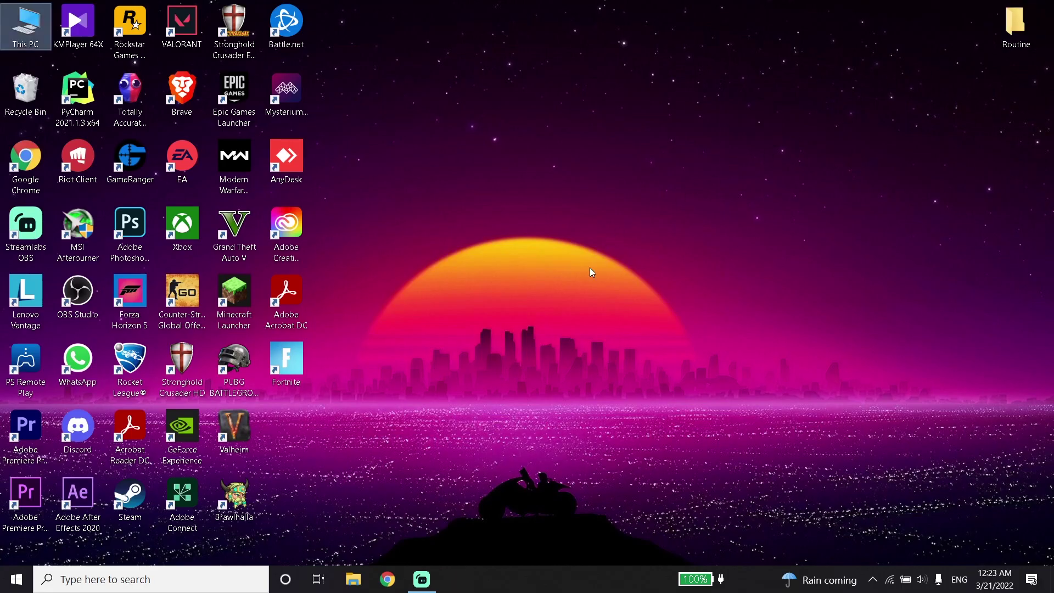
{"action": "left_click", "coordinate": [580, 332]}
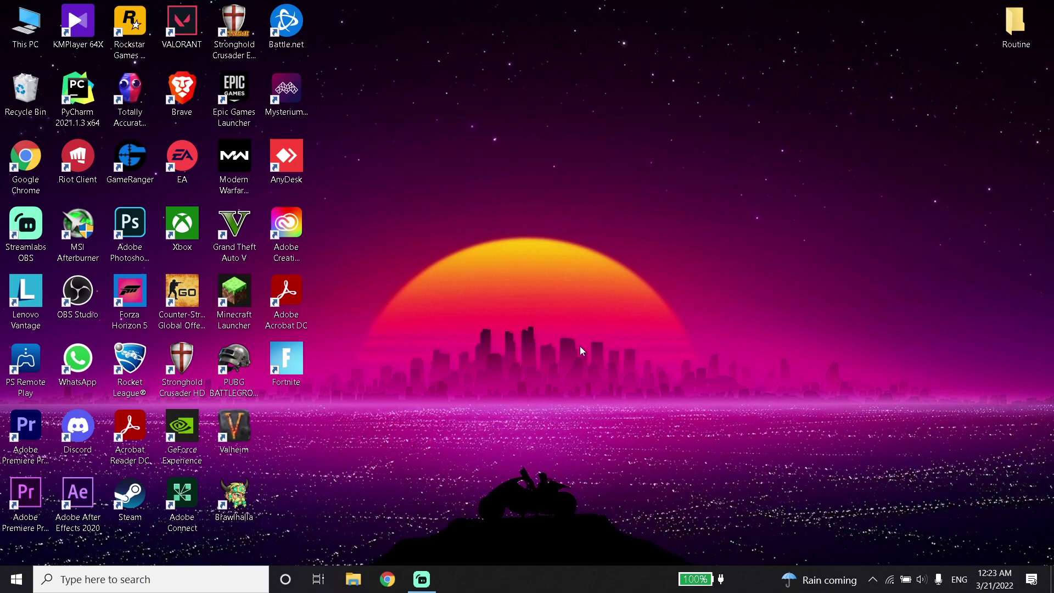
- End the Battle.net (32 bit) background processes in Task Manager and close it
{"action": "right_click", "coordinate": [571, 574]}
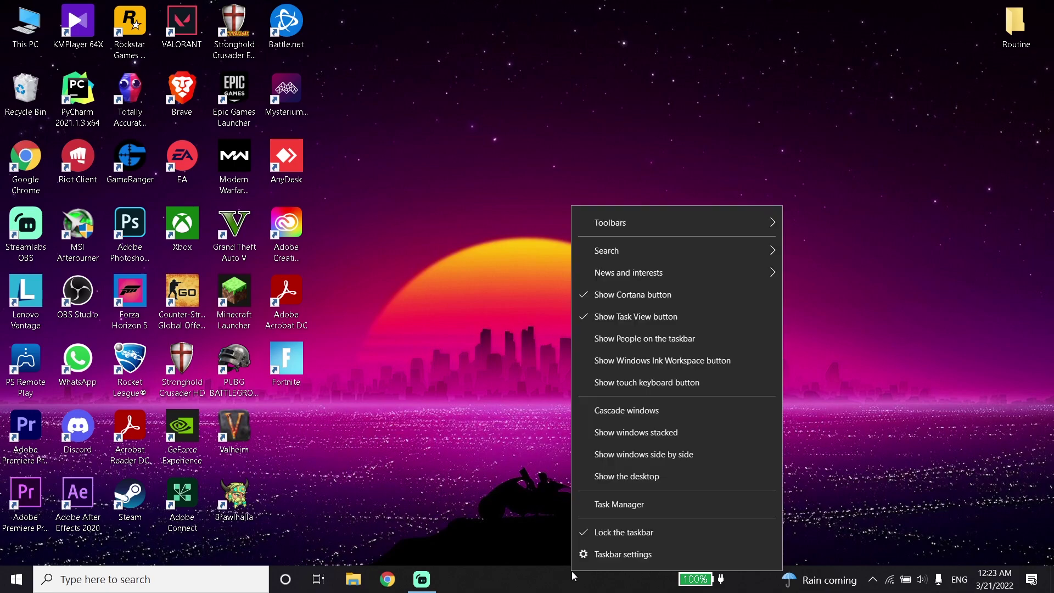
{"action": "left_click", "coordinate": [634, 506]}
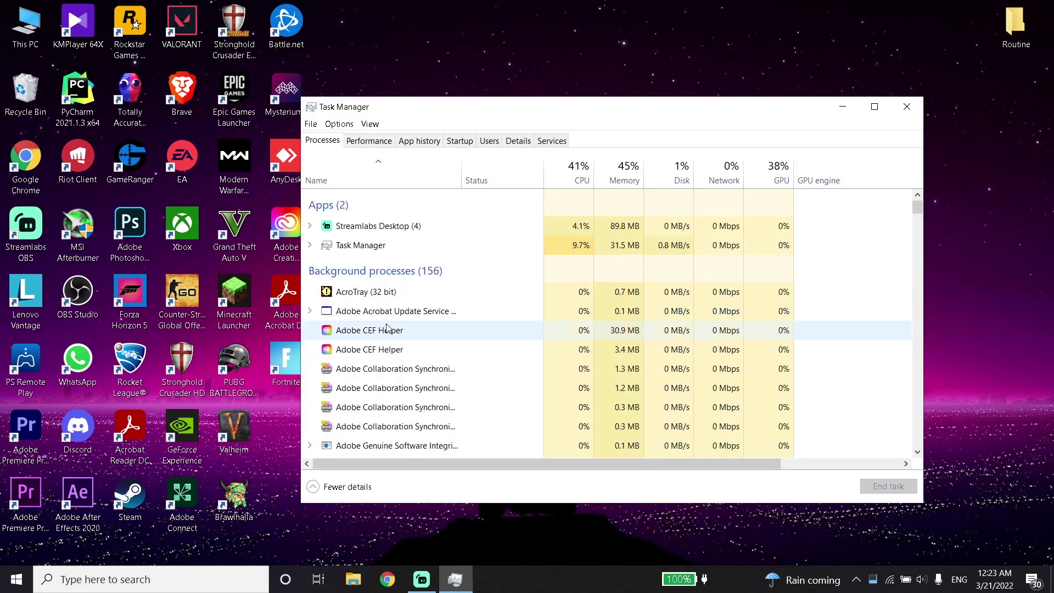
{"action": "scroll", "coordinate": [393, 343], "scroll_direction": "down", "scroll_amount": 5}
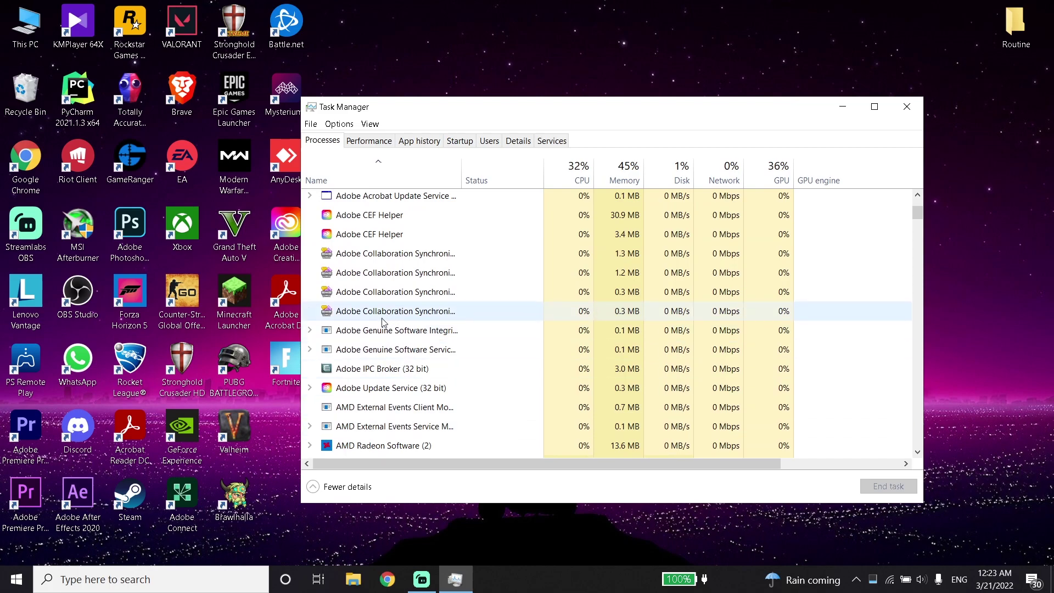
{"action": "scroll", "coordinate": [379, 339], "scroll_direction": "down", "scroll_amount": 1}
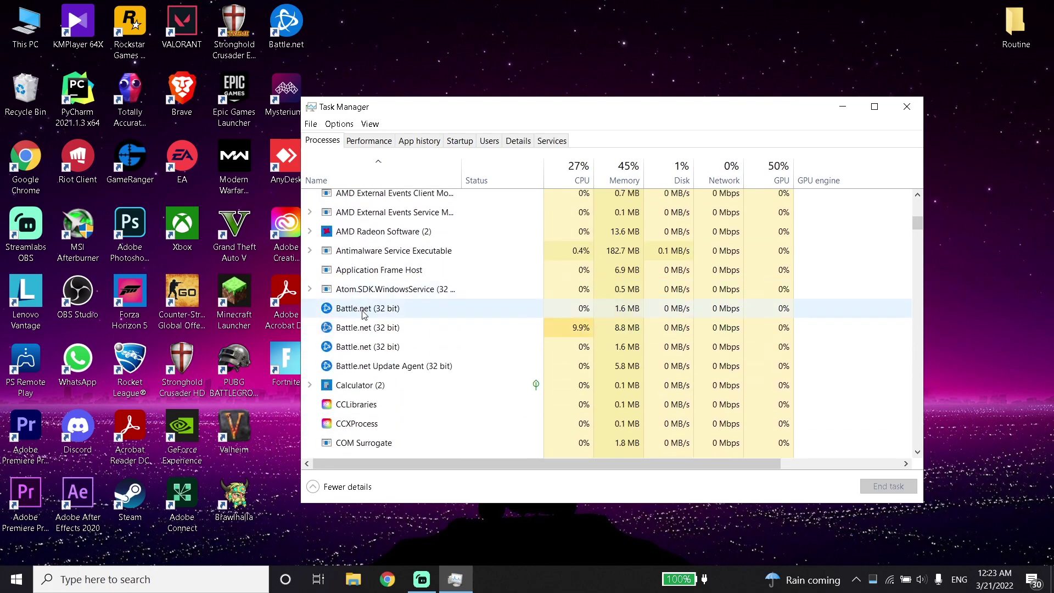
{"action": "right_click", "coordinate": [362, 311]}
{"action": "left_click", "coordinate": [379, 318]}
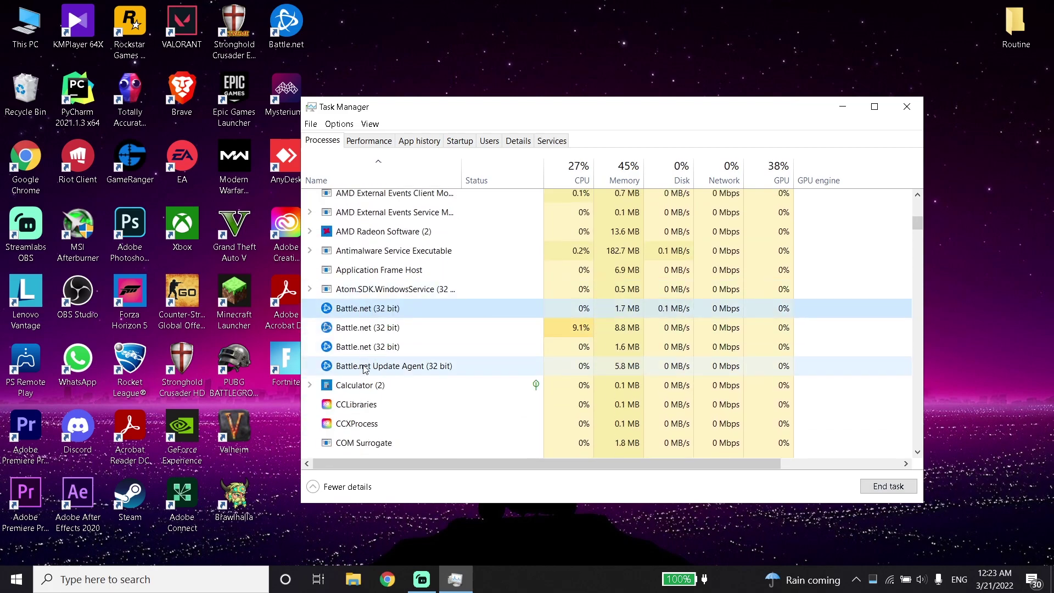
{"action": "right_click", "coordinate": [362, 336]}
{"action": "left_click", "coordinate": [389, 345]}
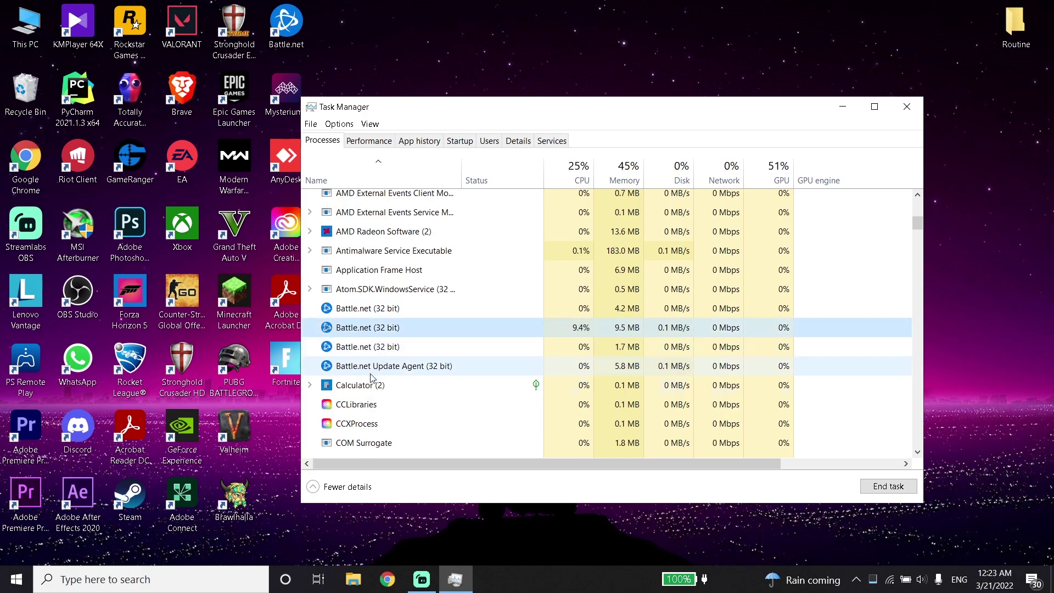
{"action": "scroll", "coordinate": [382, 384], "scroll_direction": "down", "scroll_amount": 2}
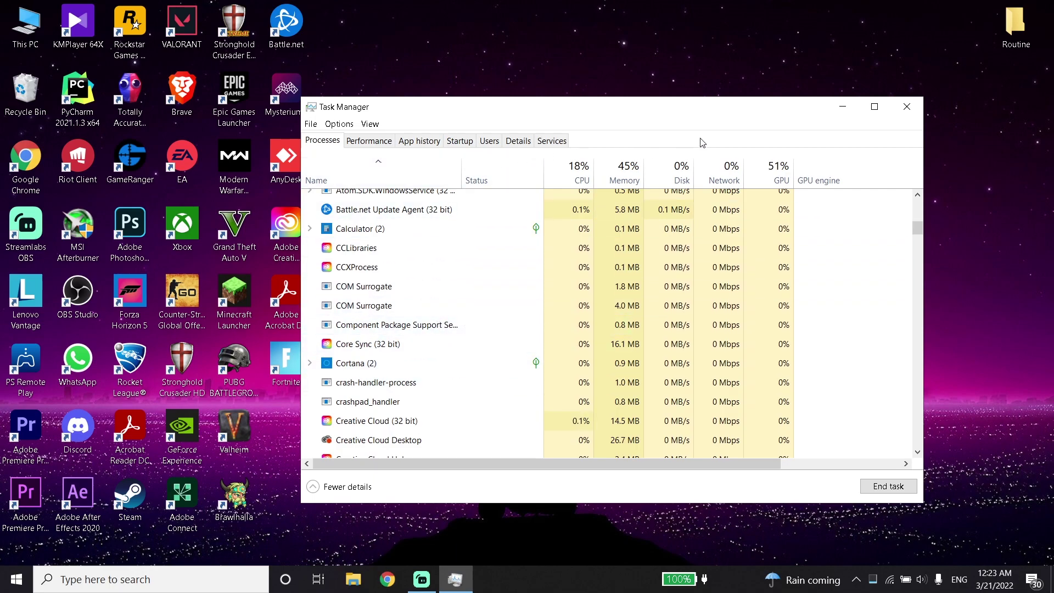
{"action": "left_click", "coordinate": [907, 107]}
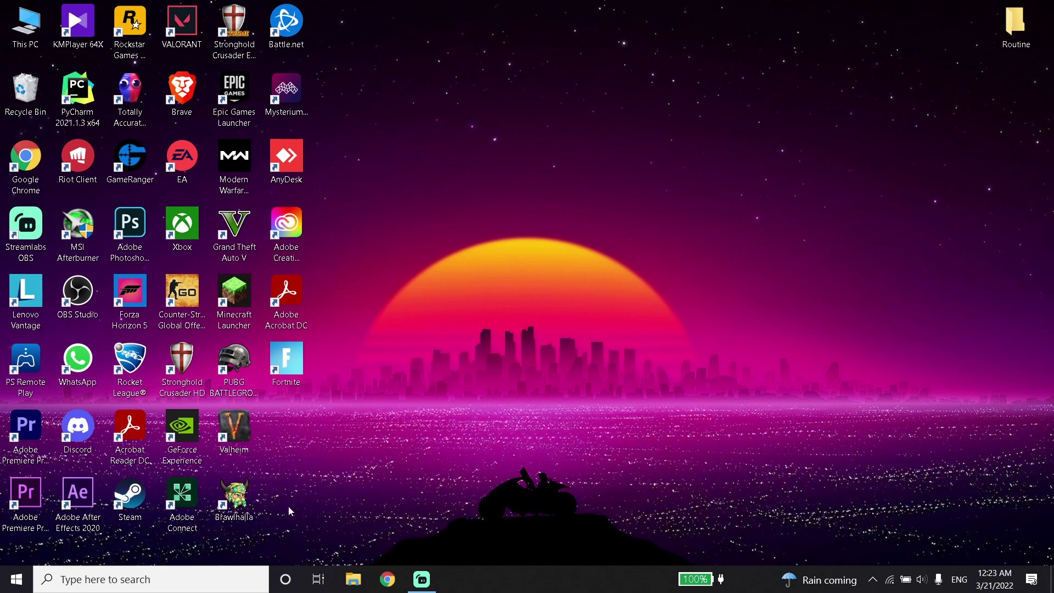
- Search Windows for "power", check the available power plans in the additional power settings, and close both windows
{"action": "left_click", "coordinate": [178, 580]}
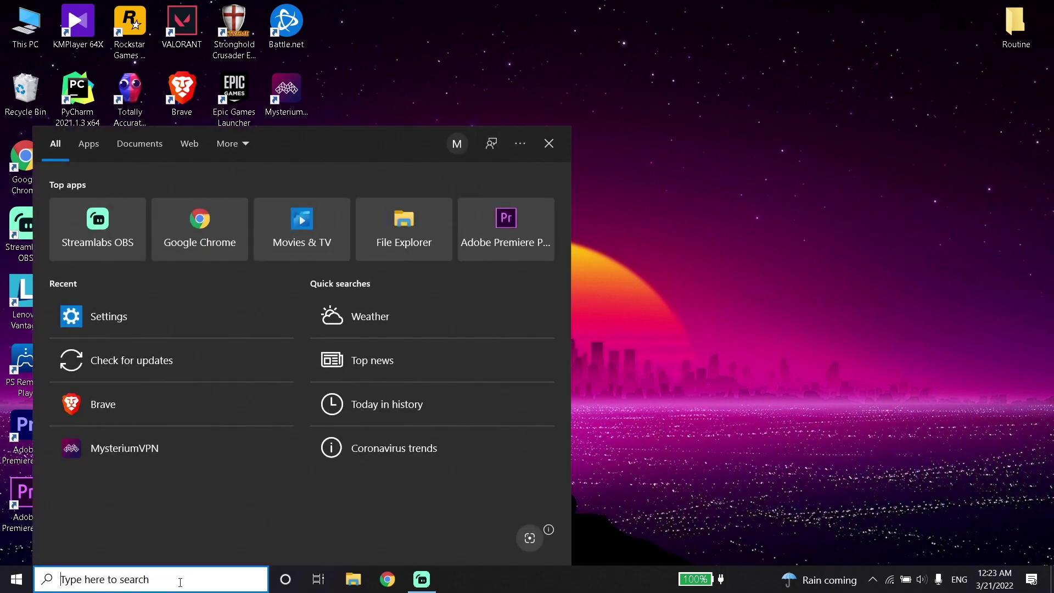
{"action": "type", "text": "power"}
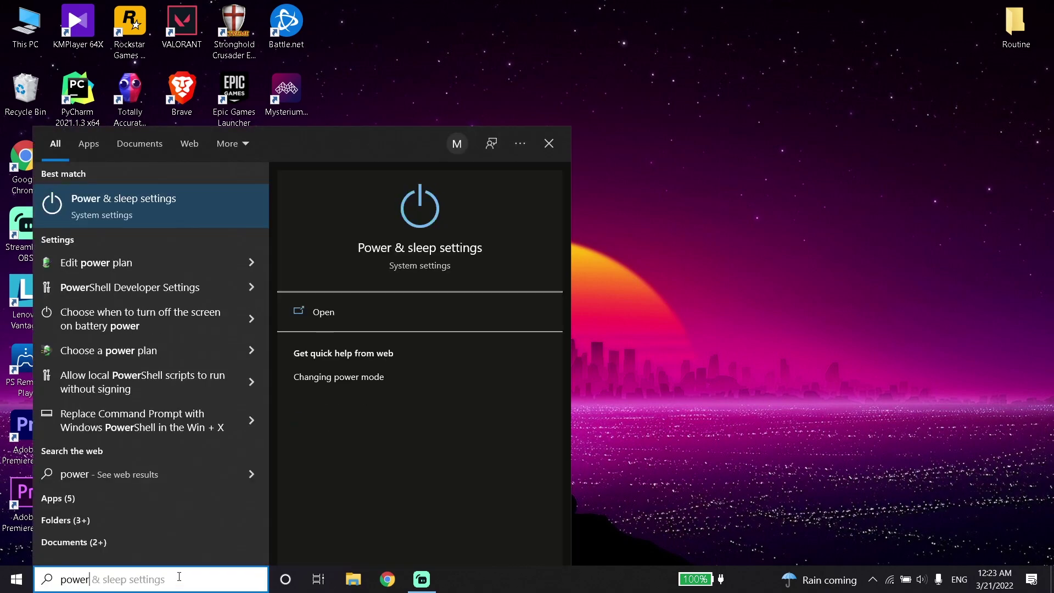
{"action": "left_click", "coordinate": [123, 205]}
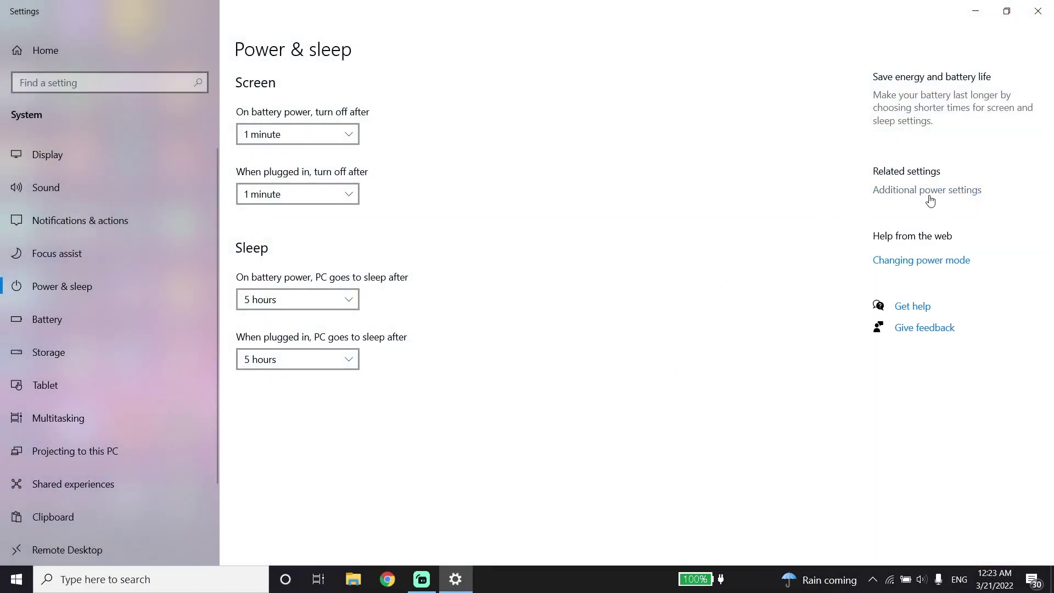
{"action": "left_click", "coordinate": [930, 199]}
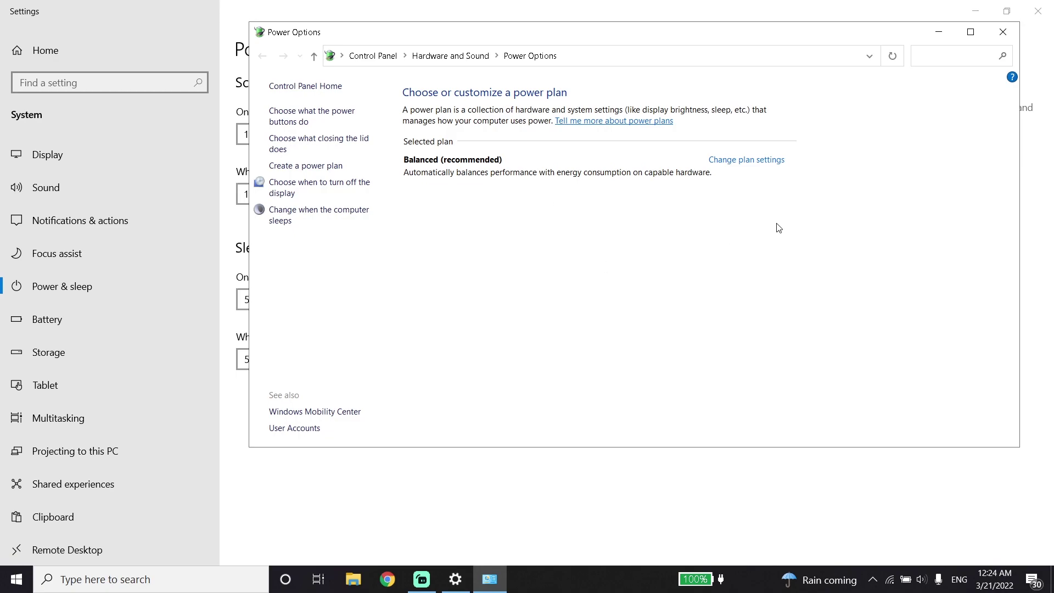
{"action": "left_click", "coordinate": [1002, 31]}
{"action": "left_click", "coordinate": [1038, 11]}
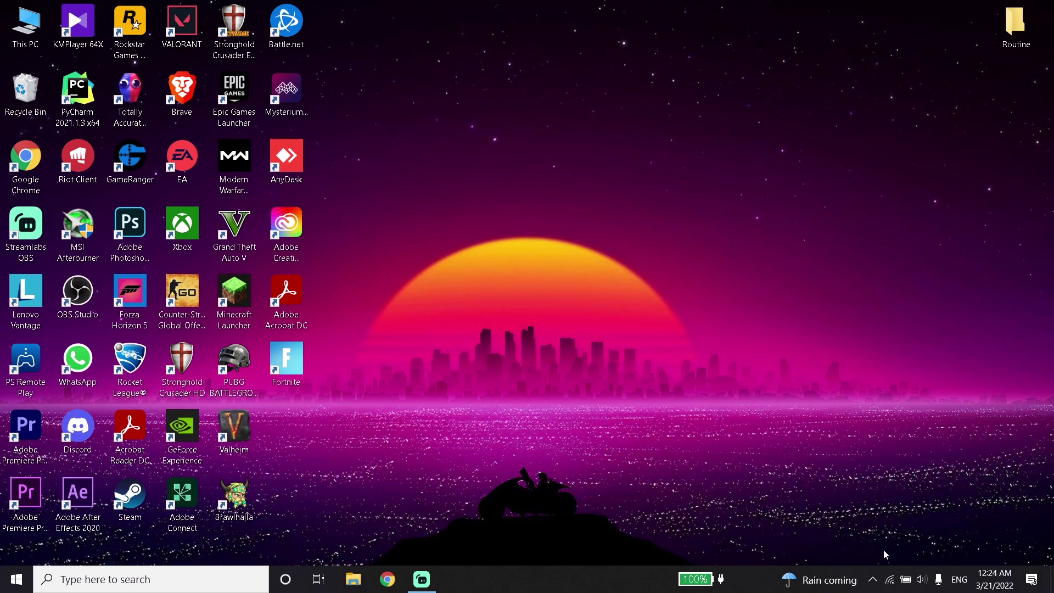
- Set the plugged-in power mode of the battery to Best performance
{"action": "left_click", "coordinate": [906, 579]}
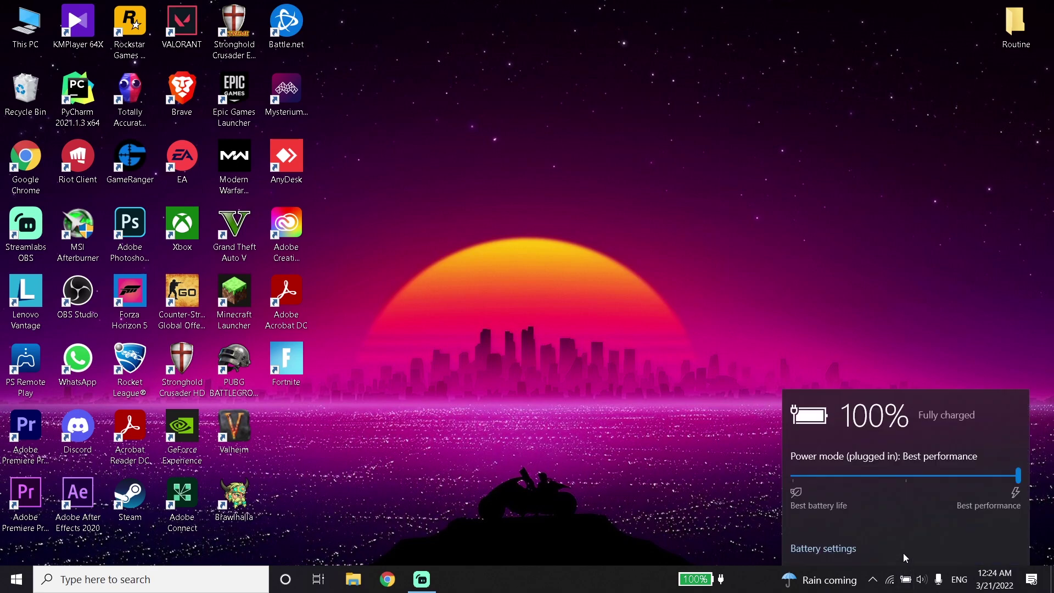
{"action": "left_click_drag", "start_coordinate": [887, 478], "coordinate": [1019, 513]}
{"action": "left_click", "coordinate": [689, 309]}
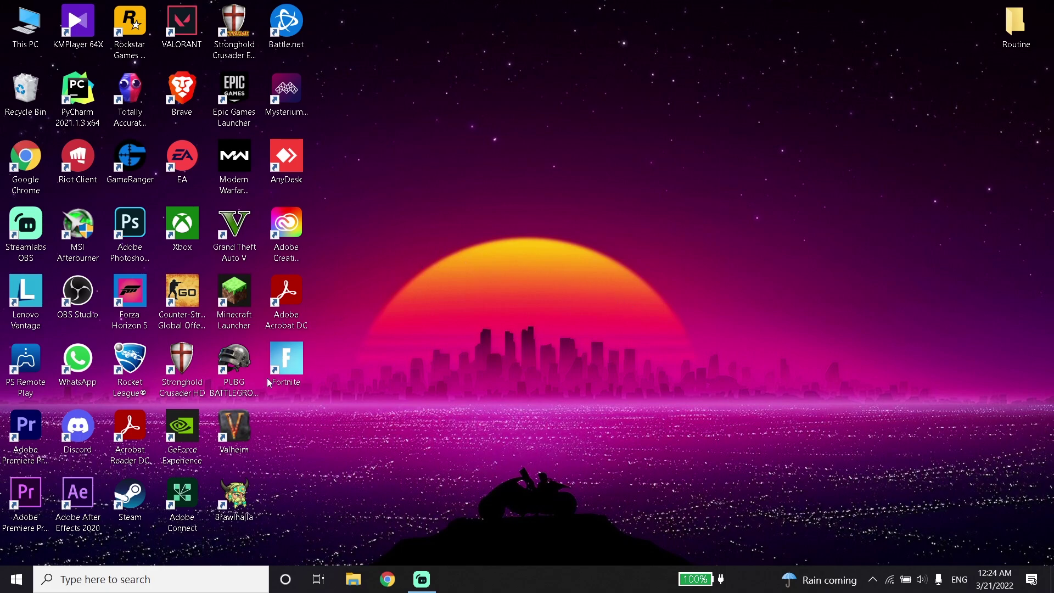
- Launch Steam from the desktop and show the Lost Ark page in the game library
{"action": "left_click", "coordinate": [144, 488]}
{"action": "double_click", "coordinate": [144, 488]}
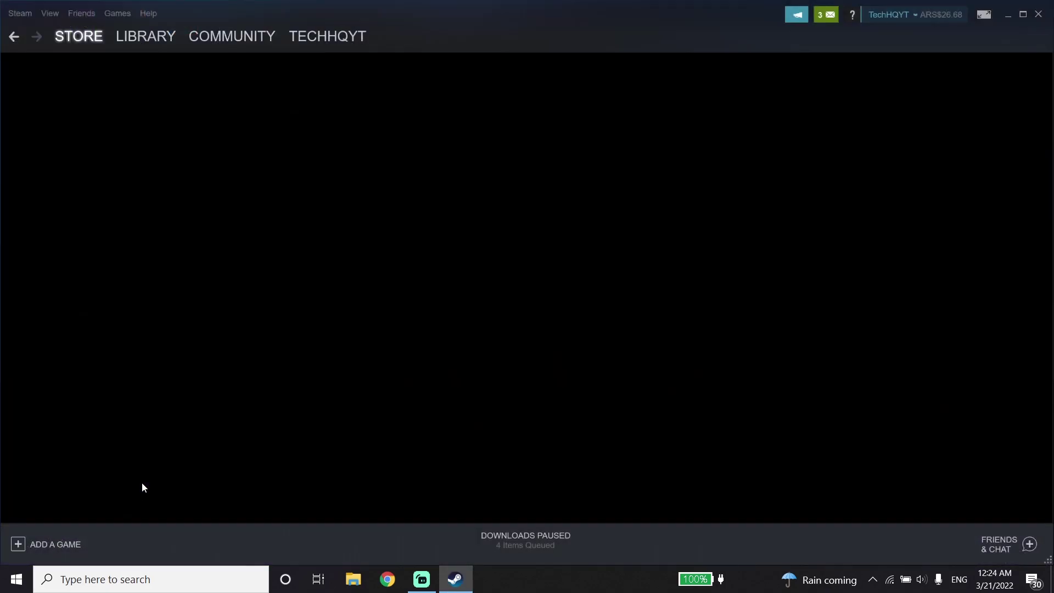
{"action": "left_click", "coordinate": [138, 41]}
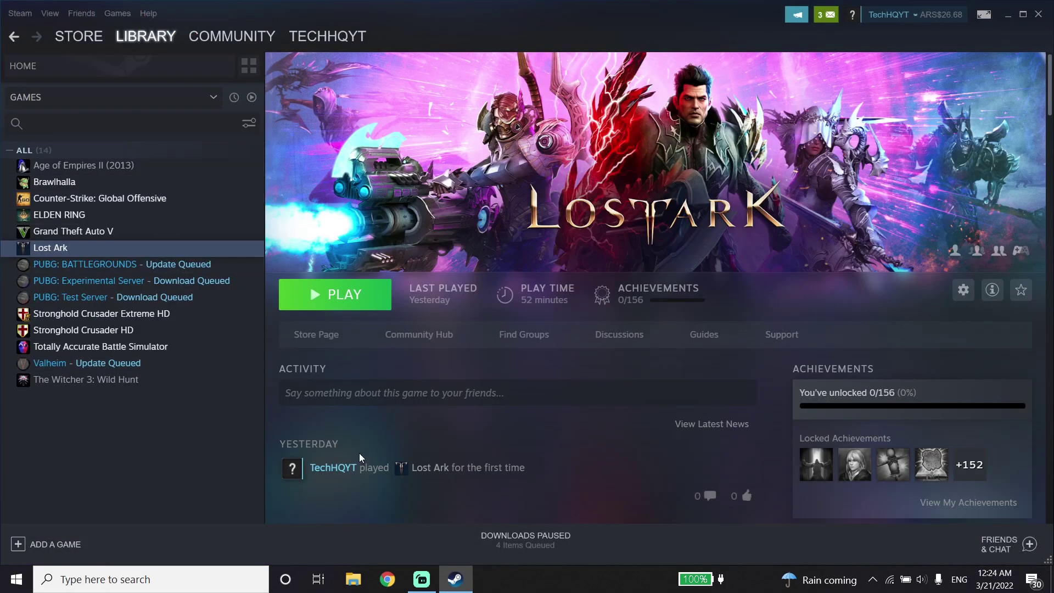